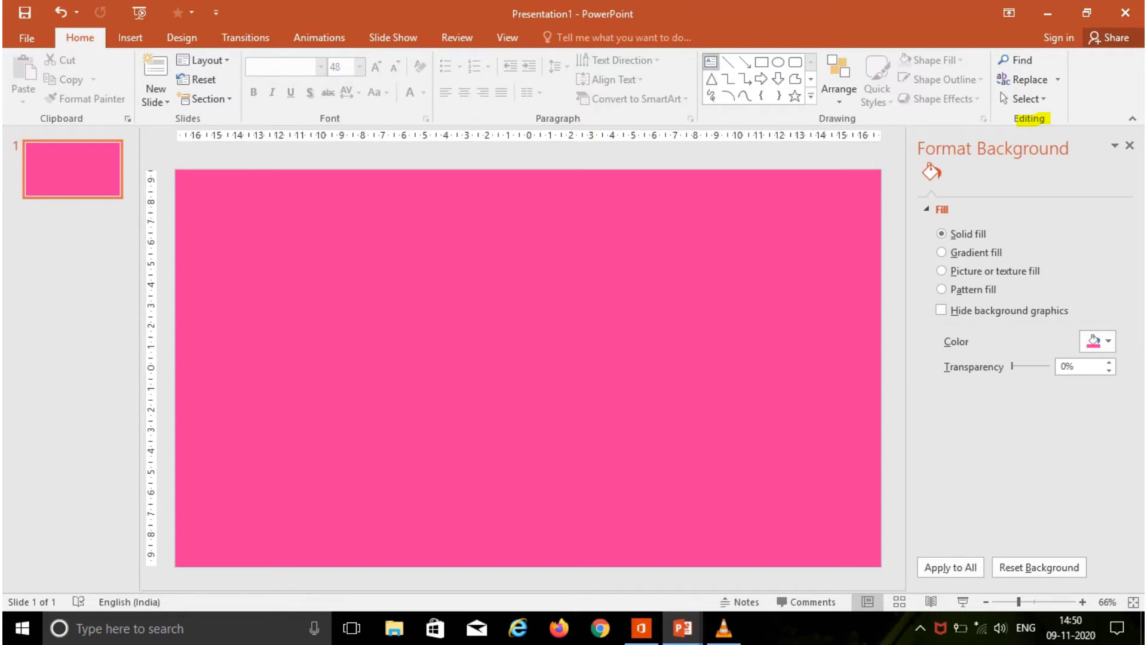
- Choose the Text Box tool from the Drawing gallery on the Home tab
left_click(710, 62)
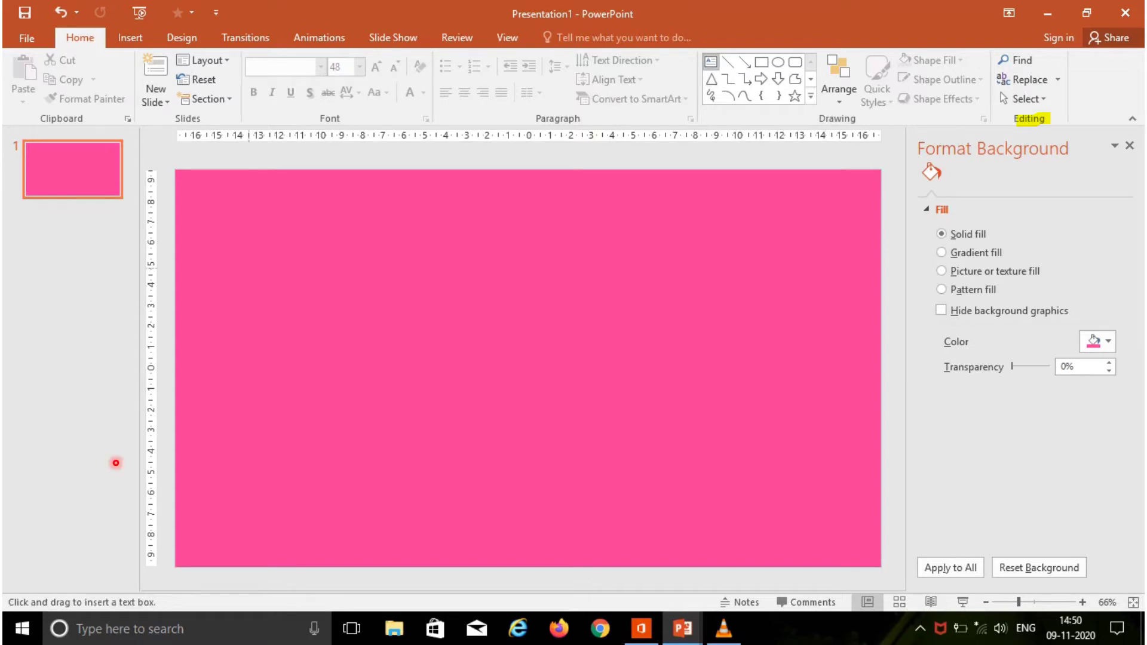
- Draw a text box reading 'To move quietly towards a person or a wild animal.' and select its text
left_click(710, 62)
mouse_move(230, 261)
left_mouse_down()
mouse_move(305, 328)
mouse_move(404, 379)
mouse_move(680, 409)
left_mouse_up()
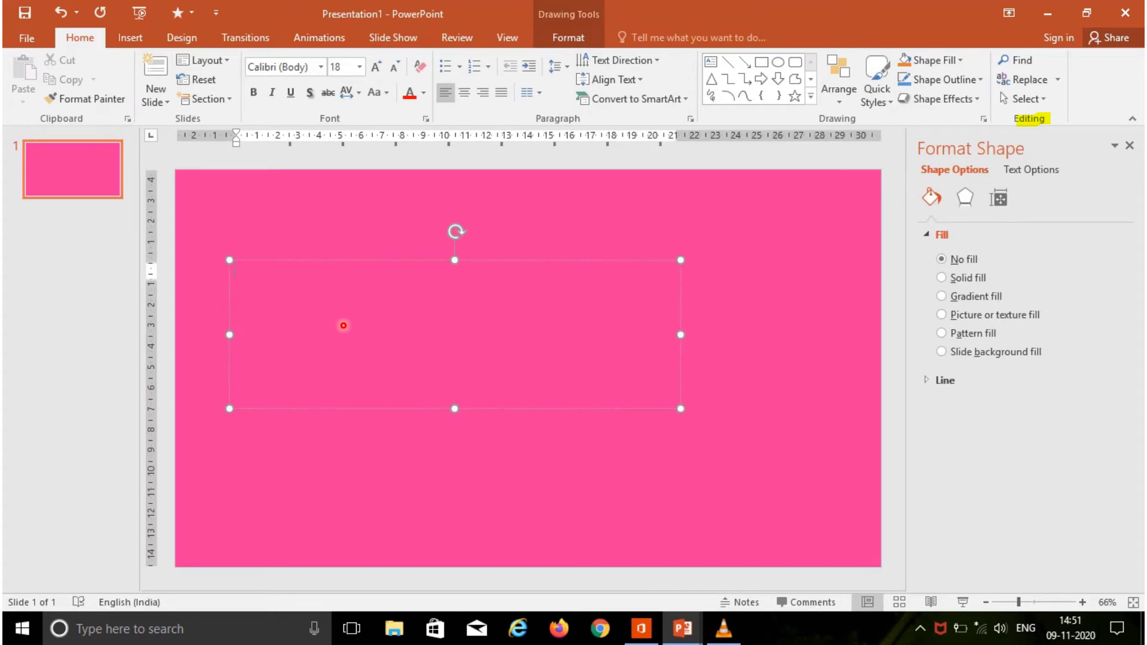
type("to move")
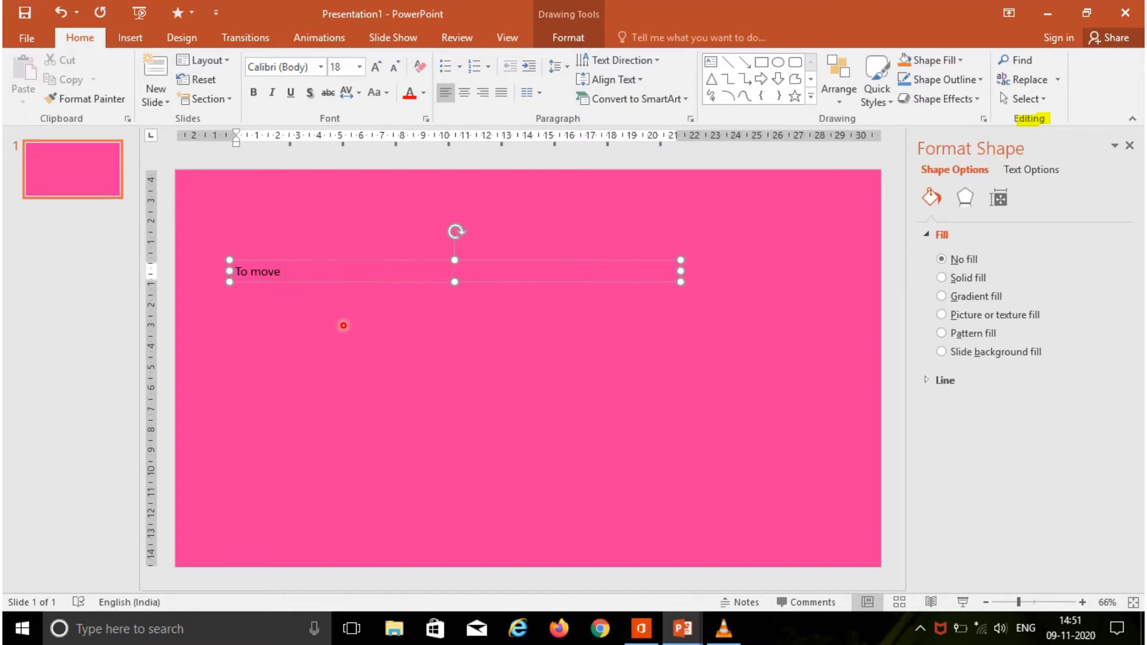
type(" quietly towards")
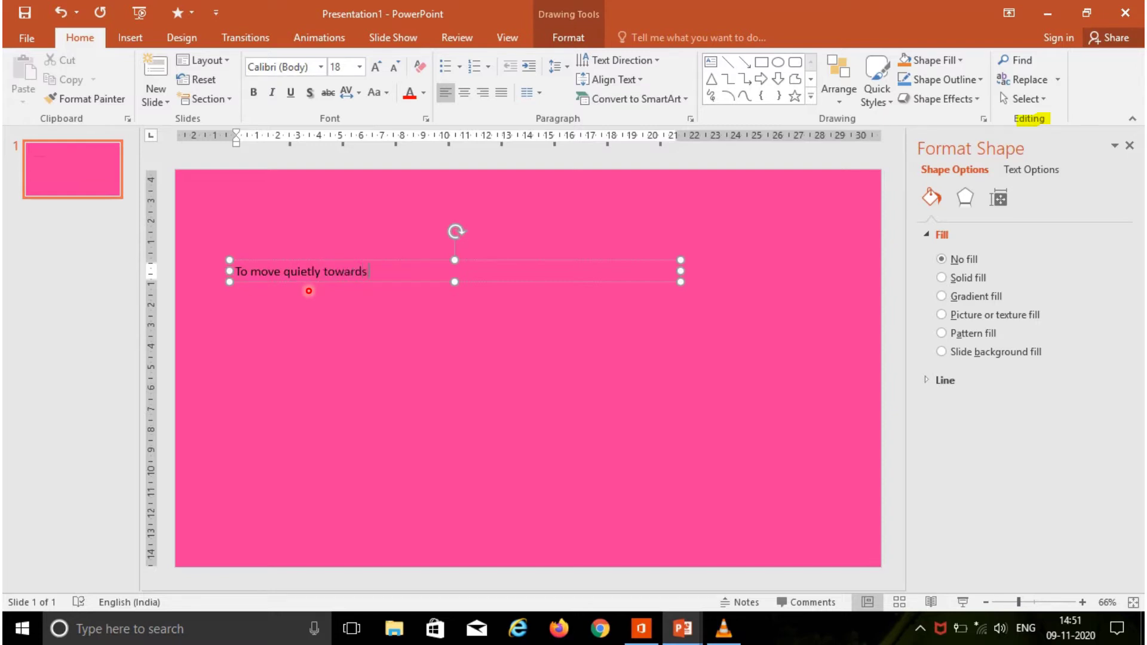
type(" a person or a wild")
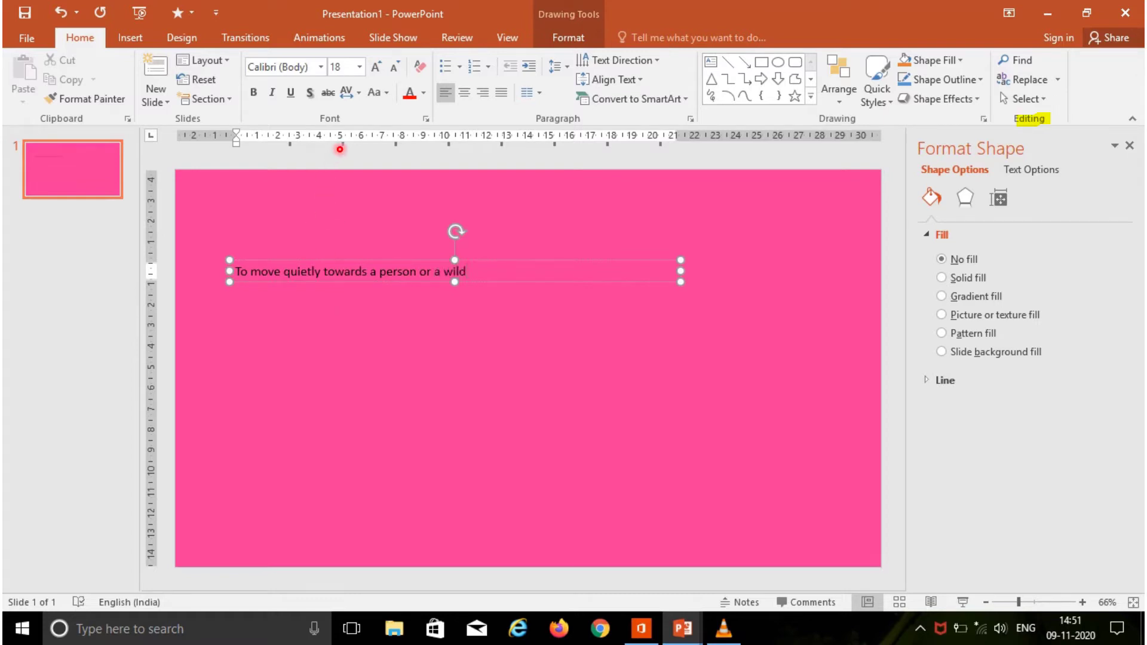
type(" animal.")
key("ctrl+a")
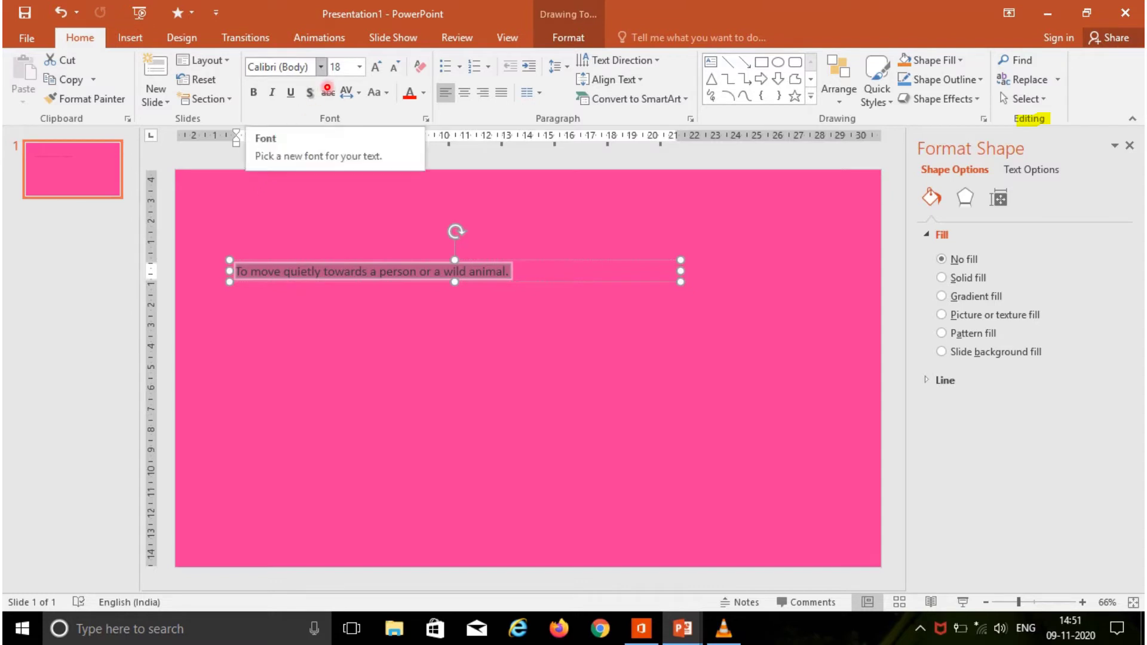
- Set the sentence in Times New Roman at font size 54, then deselect the box
left_click(321, 71)
key("Down")
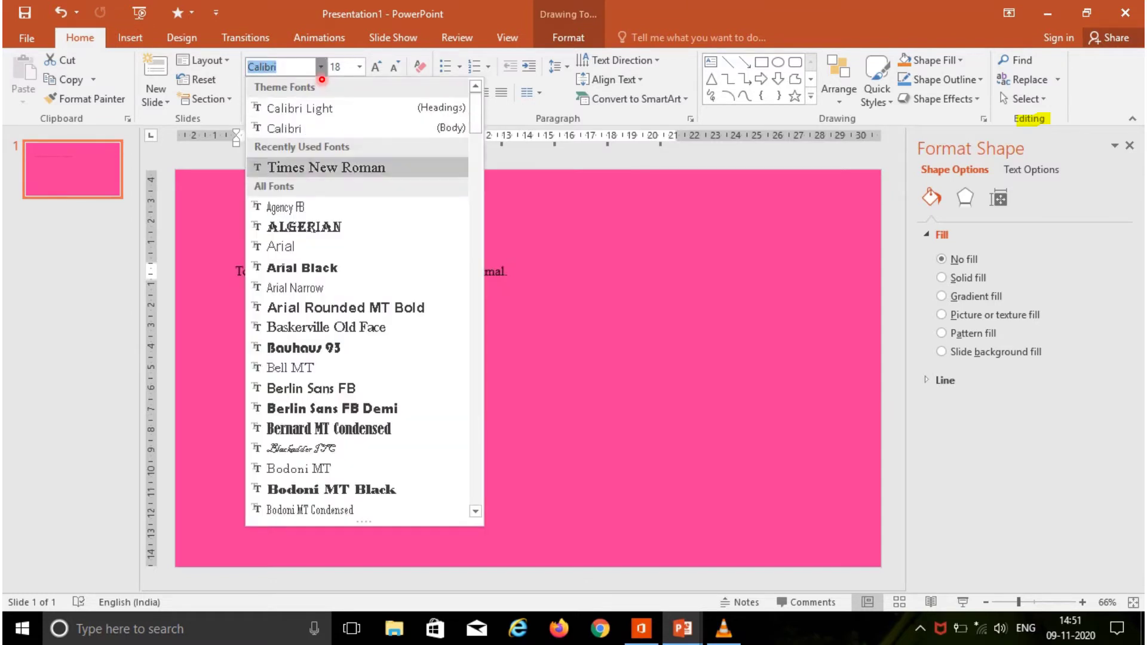
key("Return")
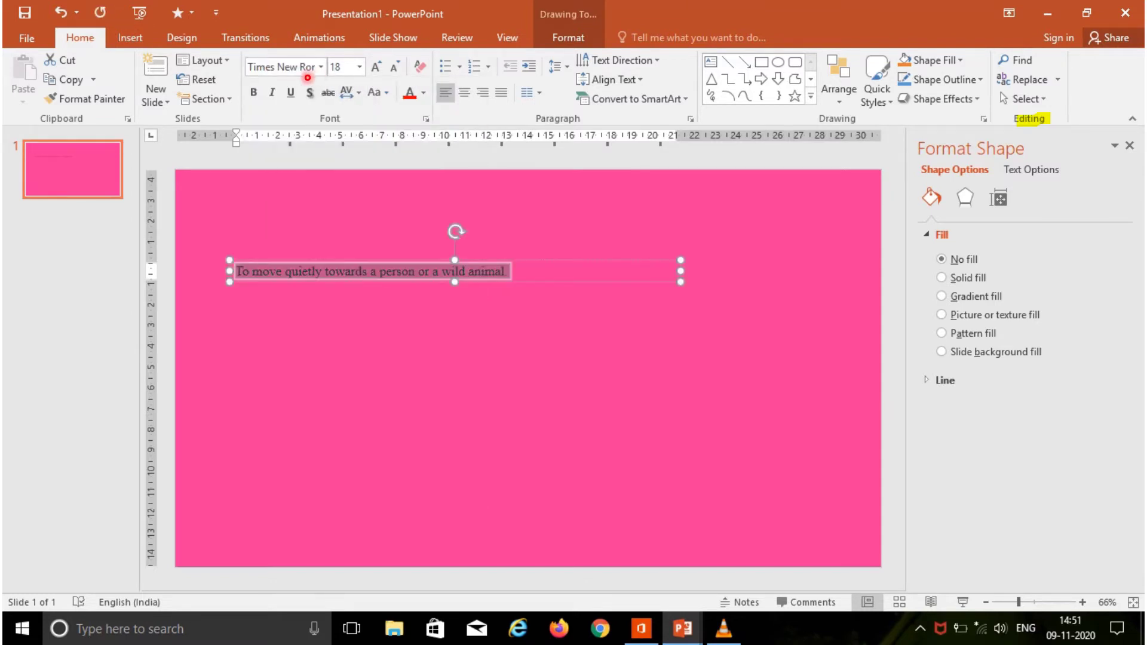
key("Tab")
key("alt+Down")
key("Down")
key("Down")
key("Down")
key("Down")
key("Down")
key("Down")
key("Down")
key("Down")
key("Down")
key("Down")
key("Down")
key("Down")
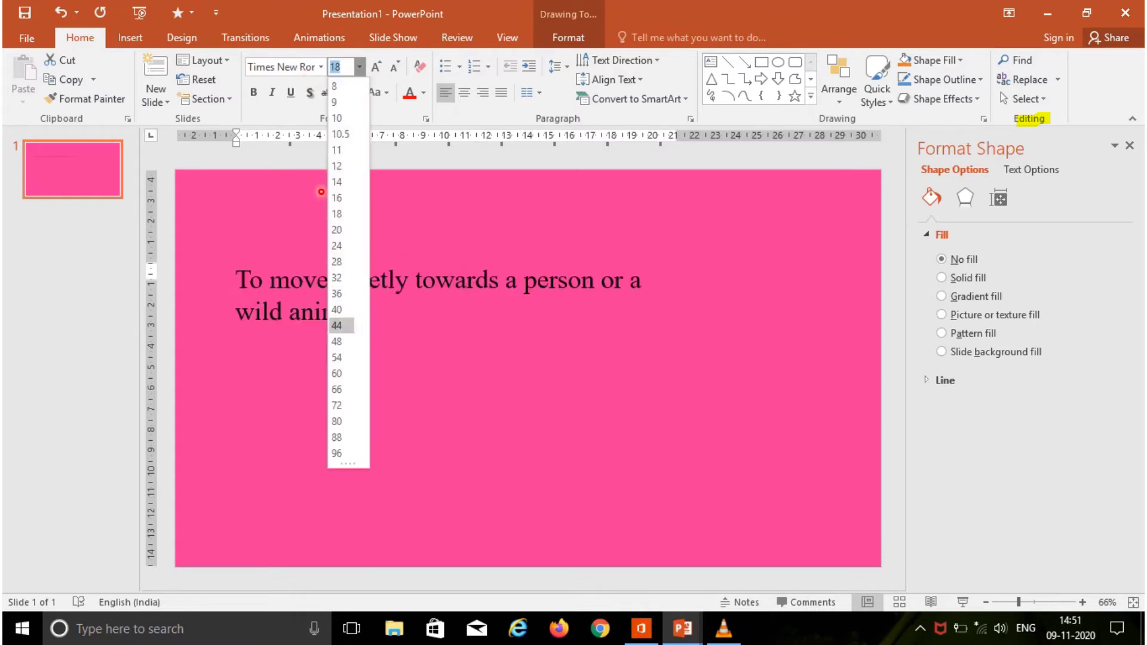
key("Up")
key("Up")
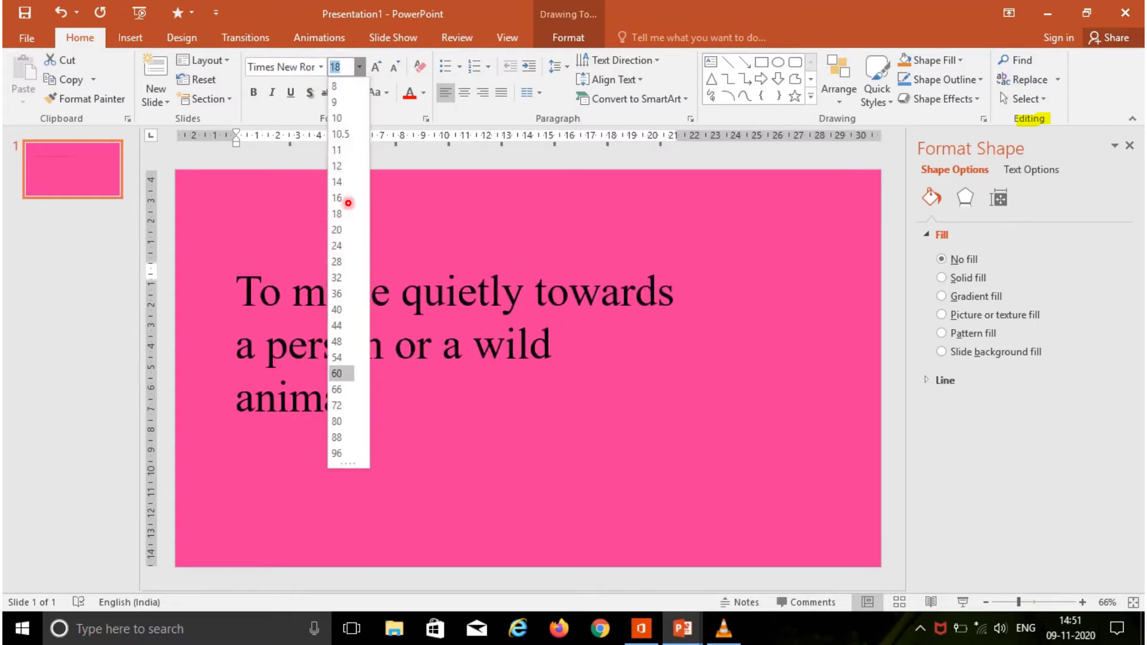
key("Up")
key("Return")
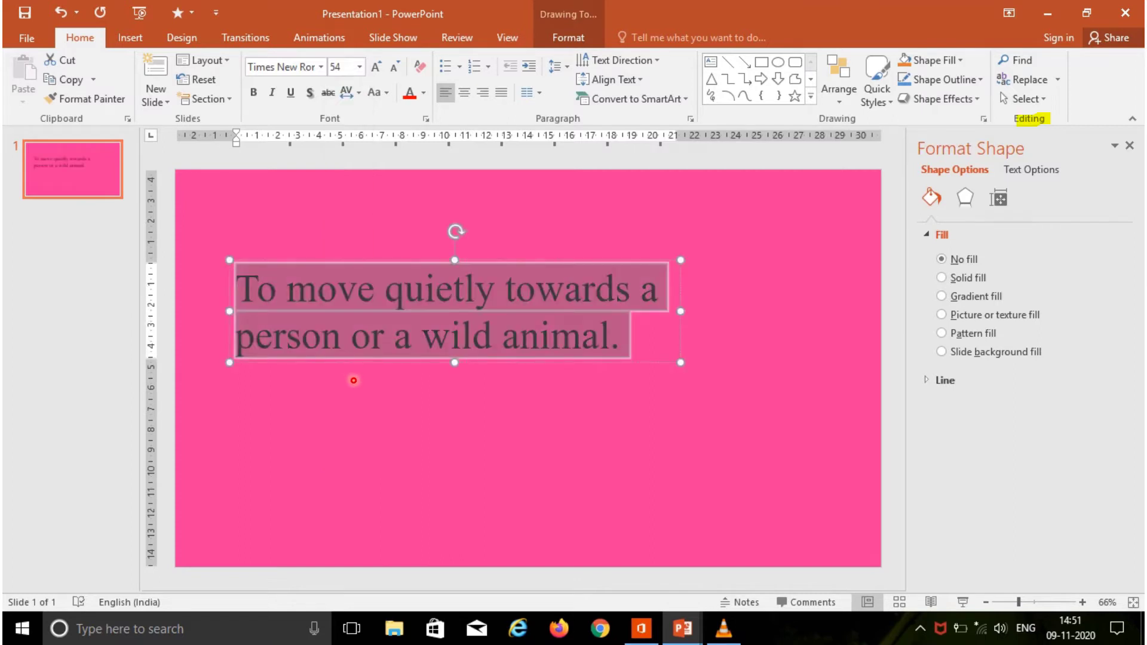
left_click(321, 361)
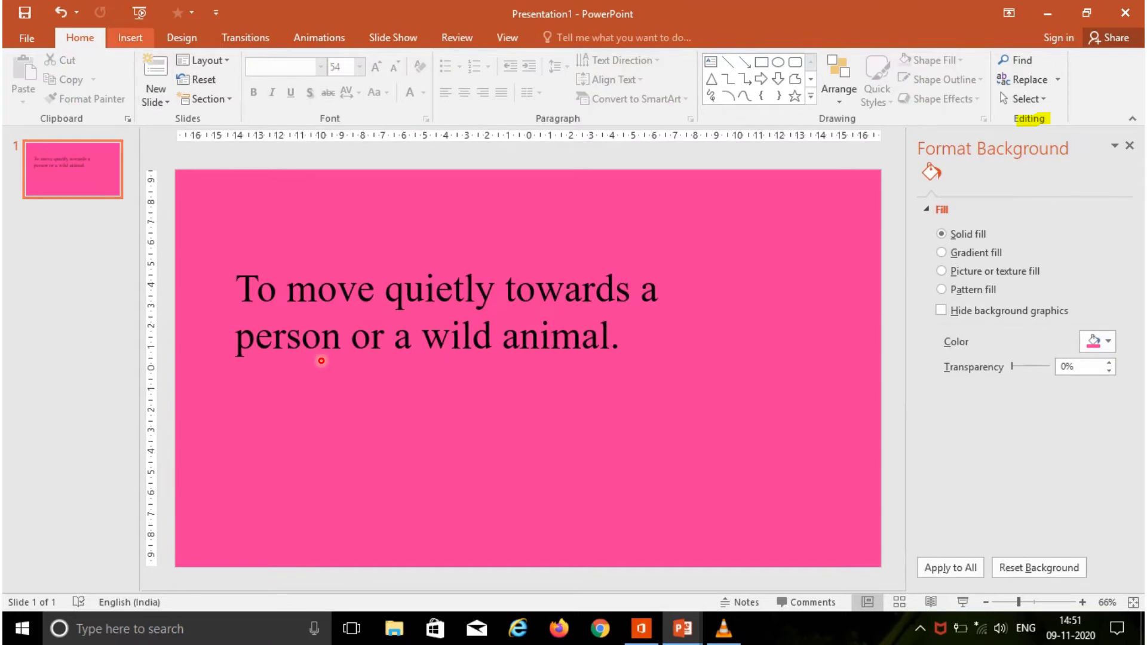
- Insert the 'aew' yellow tulip bouquet picture and move it to the slide's bottom-right
left_click(130, 38)
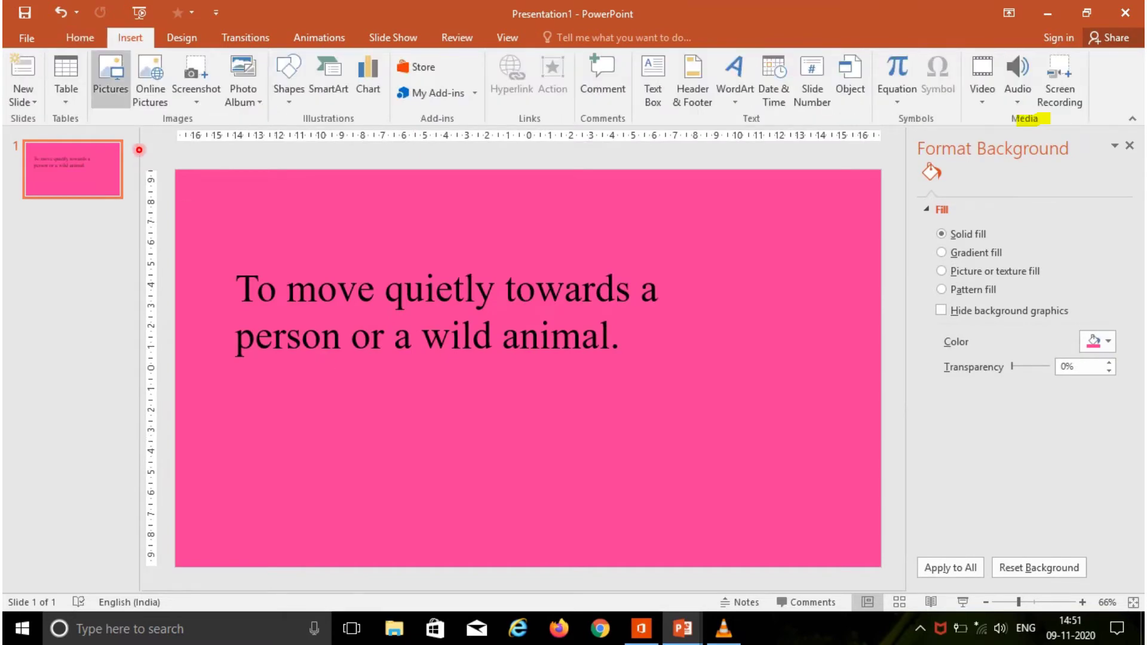
left_click(111, 75)
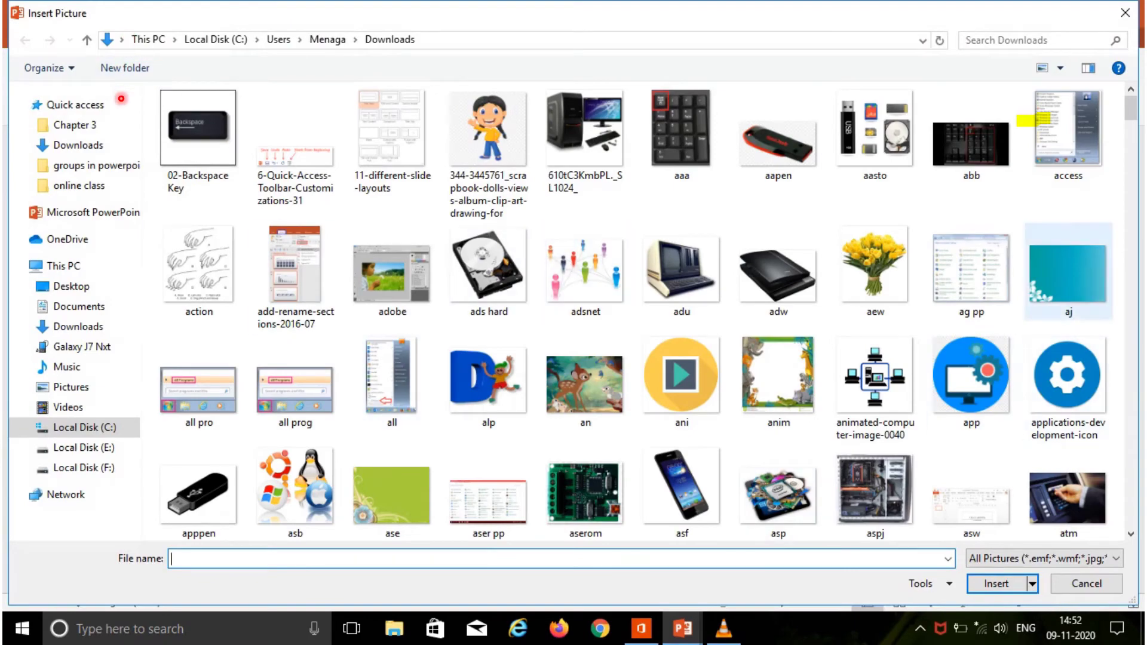
left_click(875, 268)
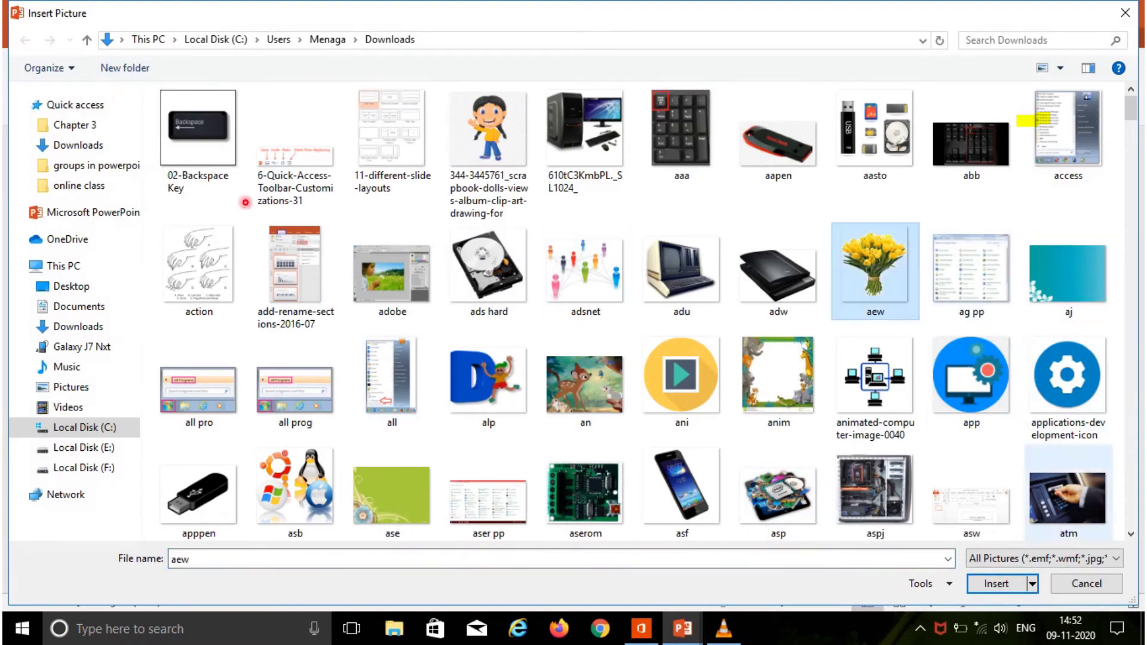
left_click(995, 584)
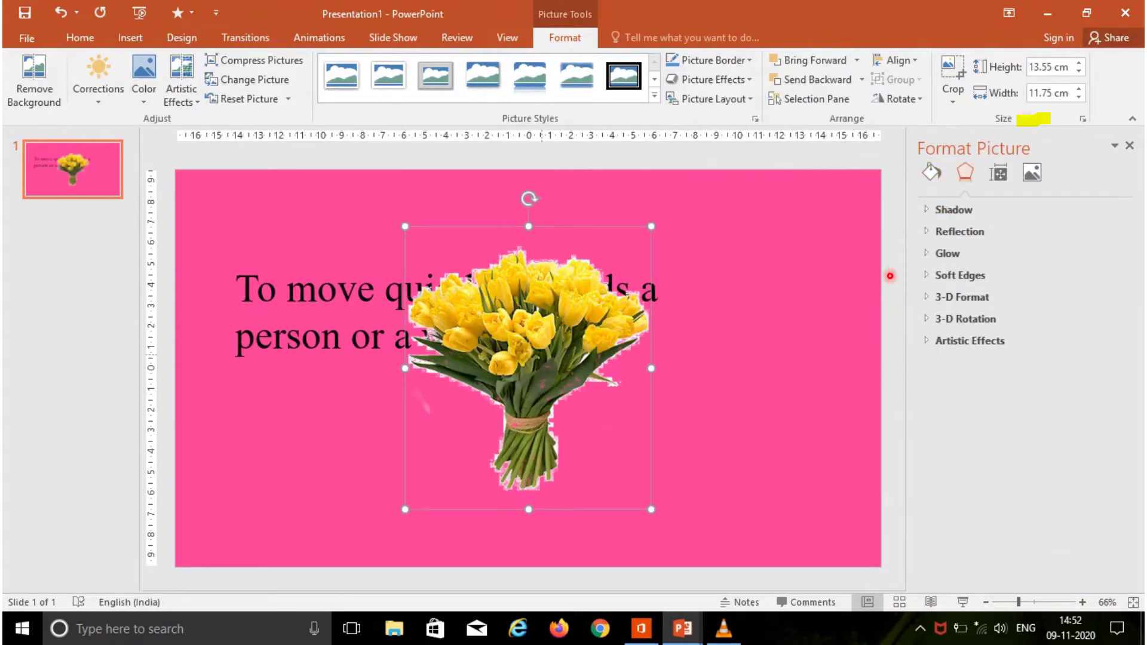
left_click_drag(507, 358, 593, 418)
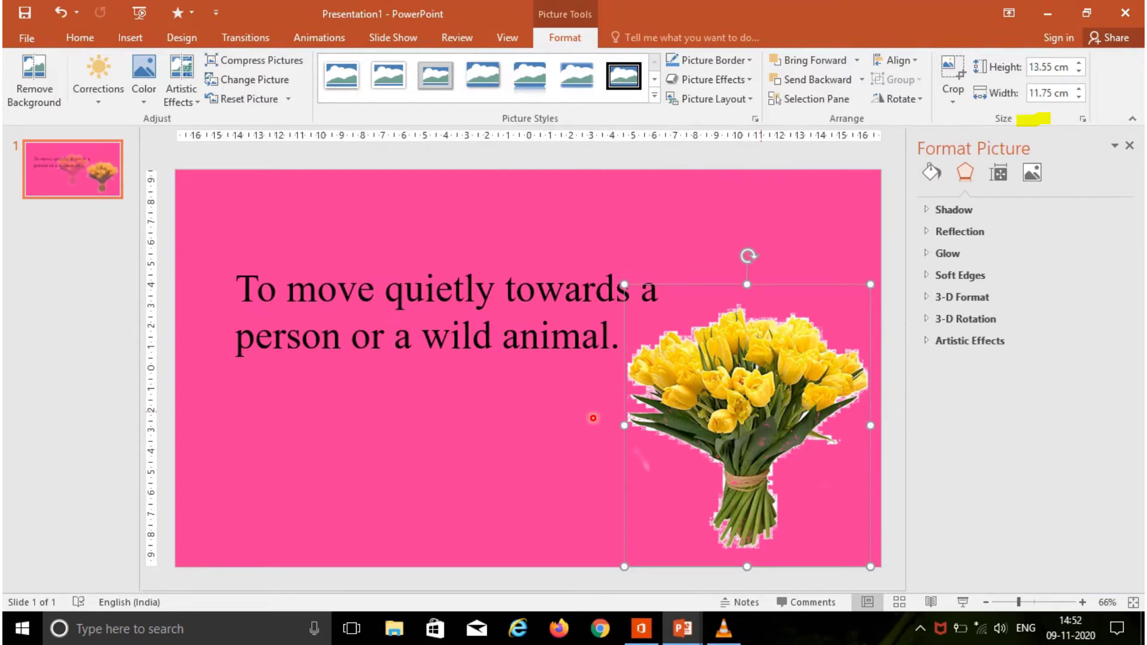
left_click(656, 439)
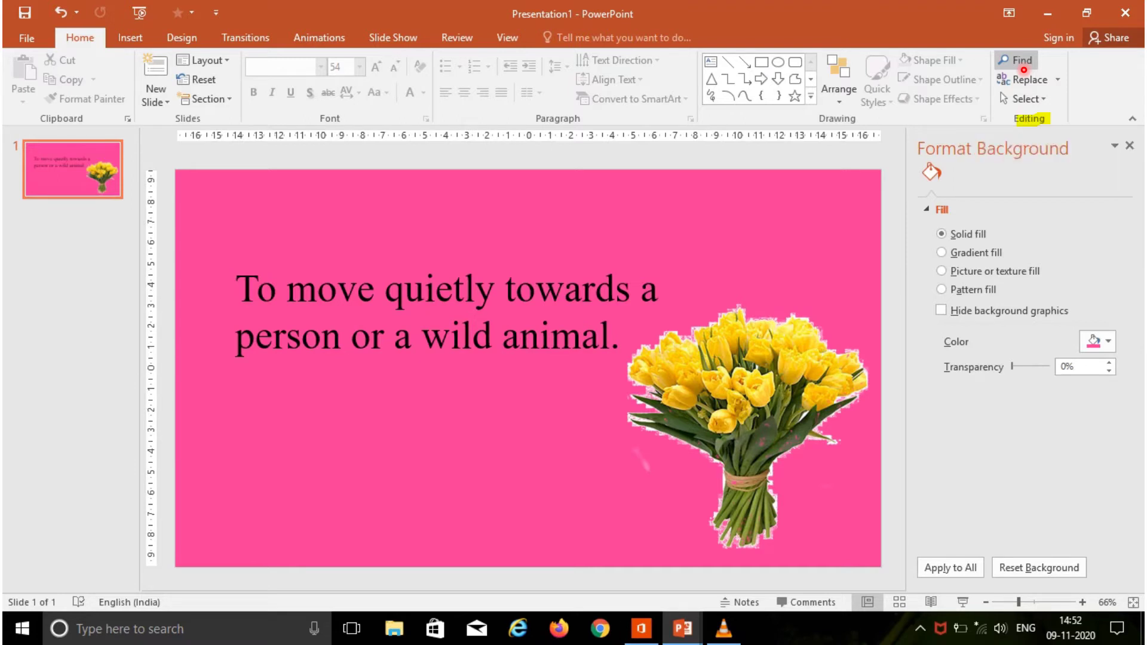
- Open Find and enter 'a' as the search term with Find whole words only on
left_click(1023, 70)
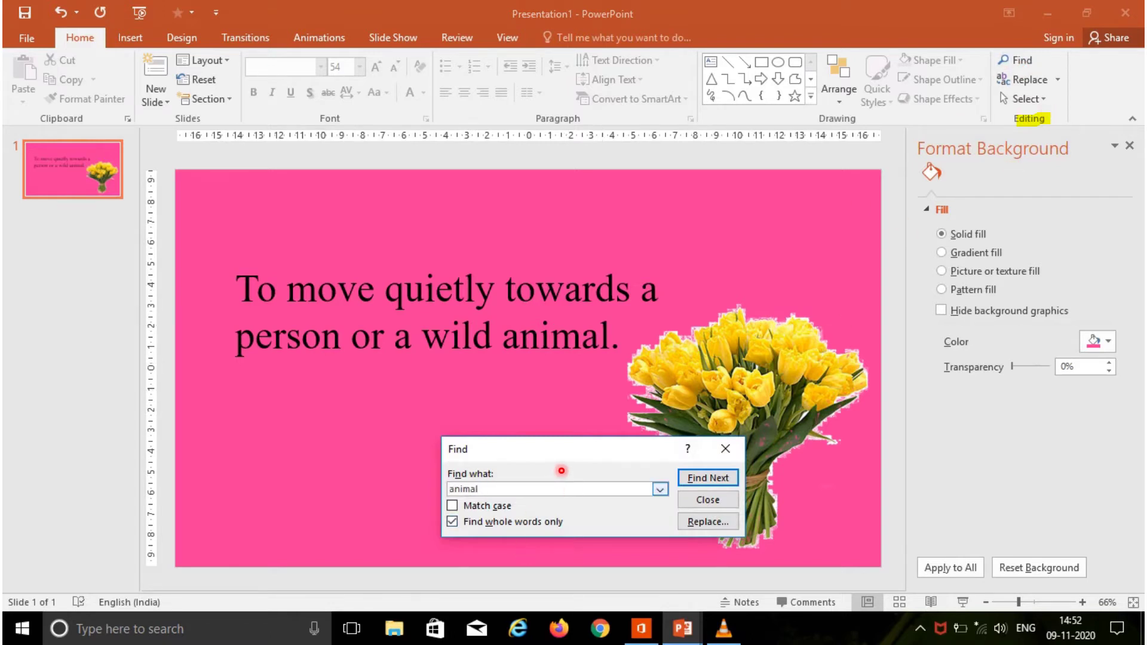
key("BackSpace")
key("BackSpace")
key("BackSpace")
key("BackSpace")
key("BackSpace")
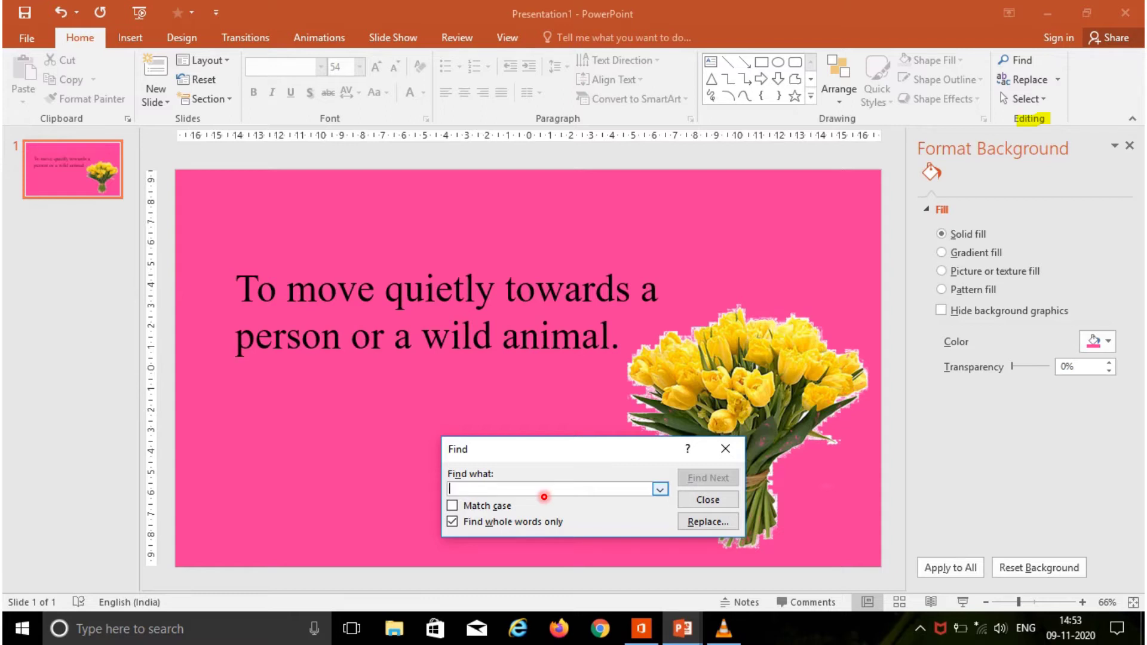
type("a")
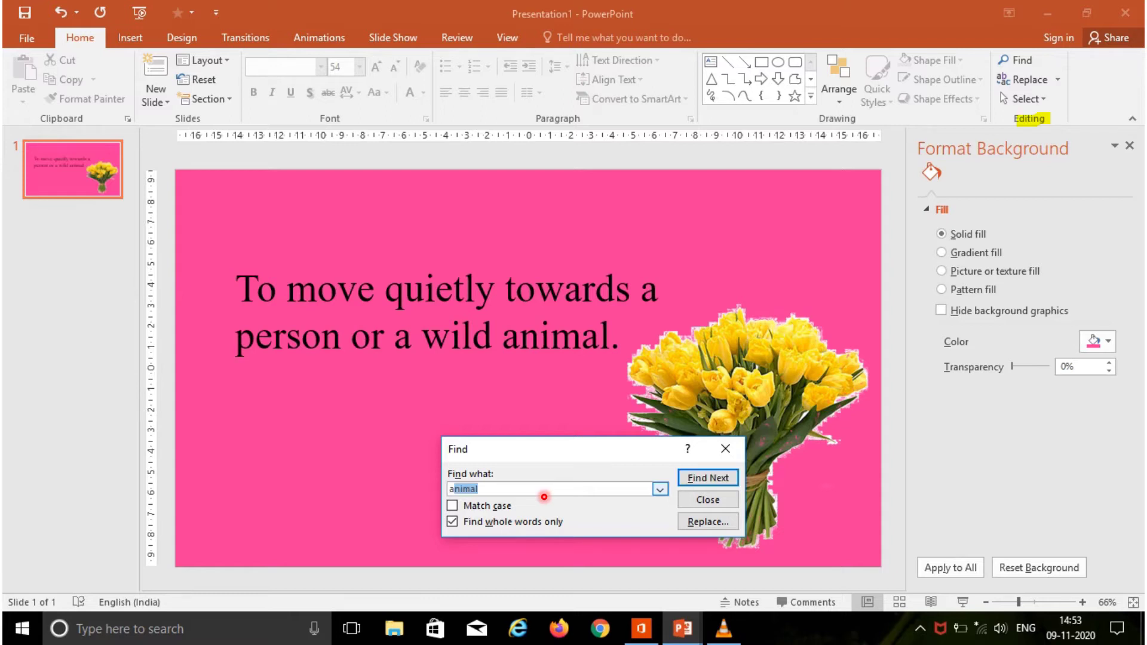
key("Delete")
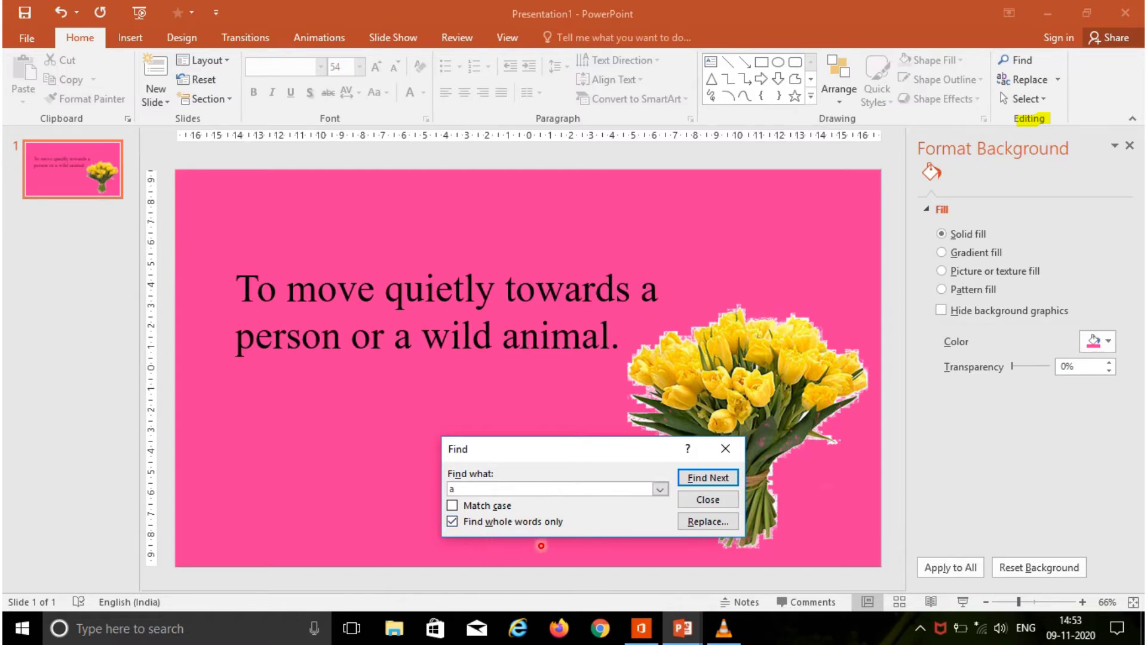
- Step through both whole-word 'a' matches and dismiss the last-match notice
key("Return")
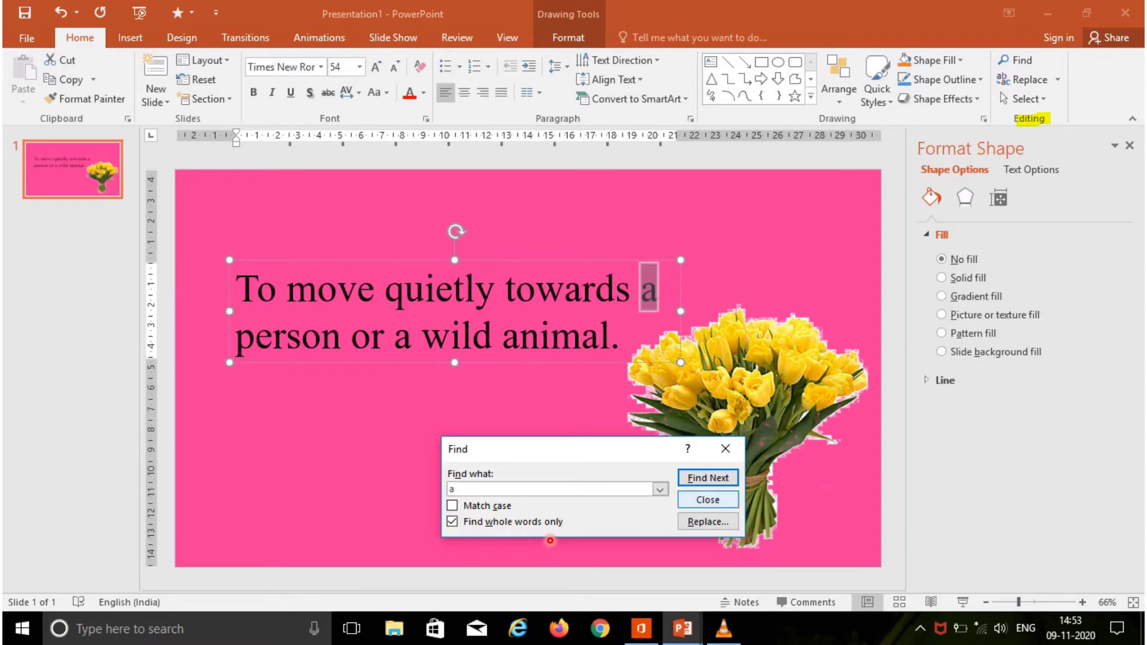
key("Return")
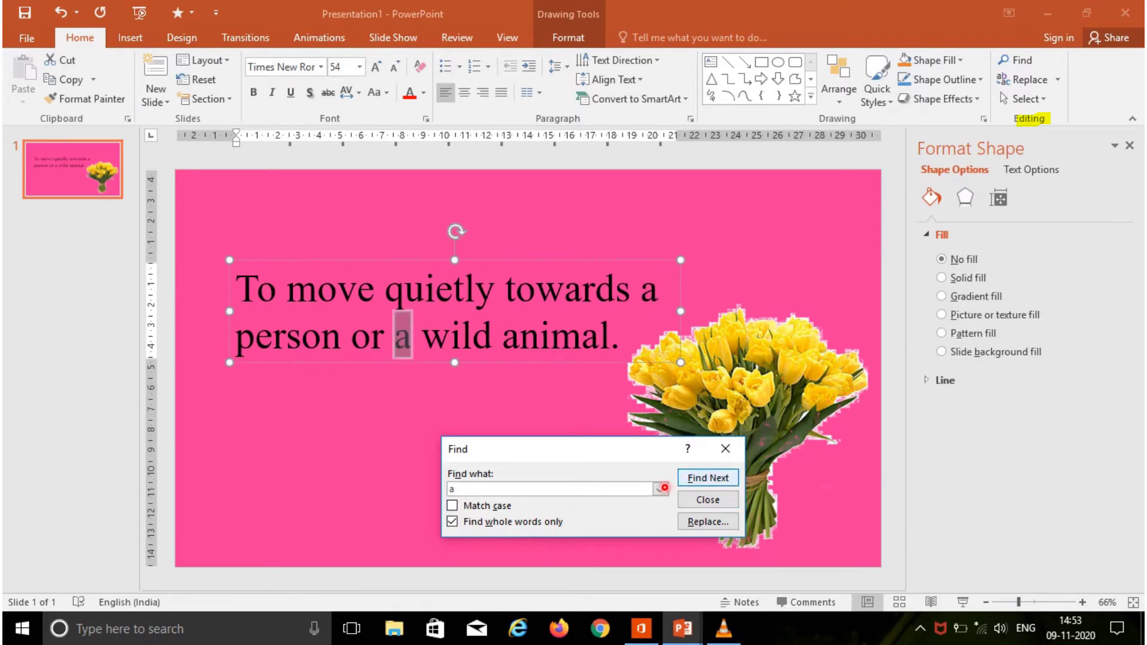
left_click(614, 342)
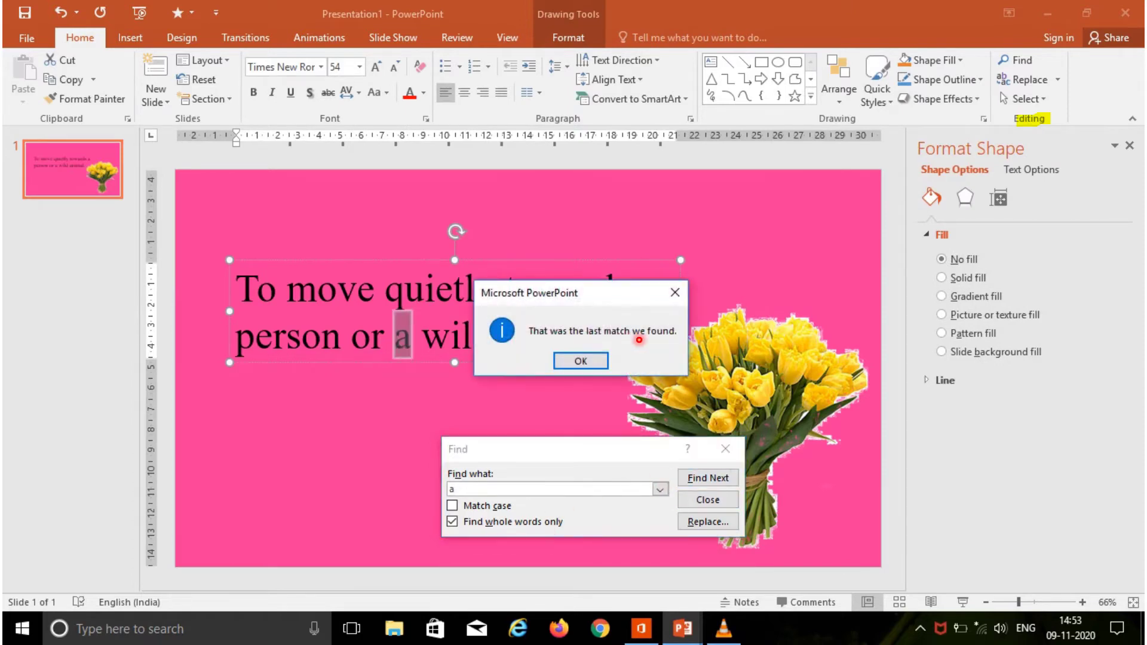
key("Return")
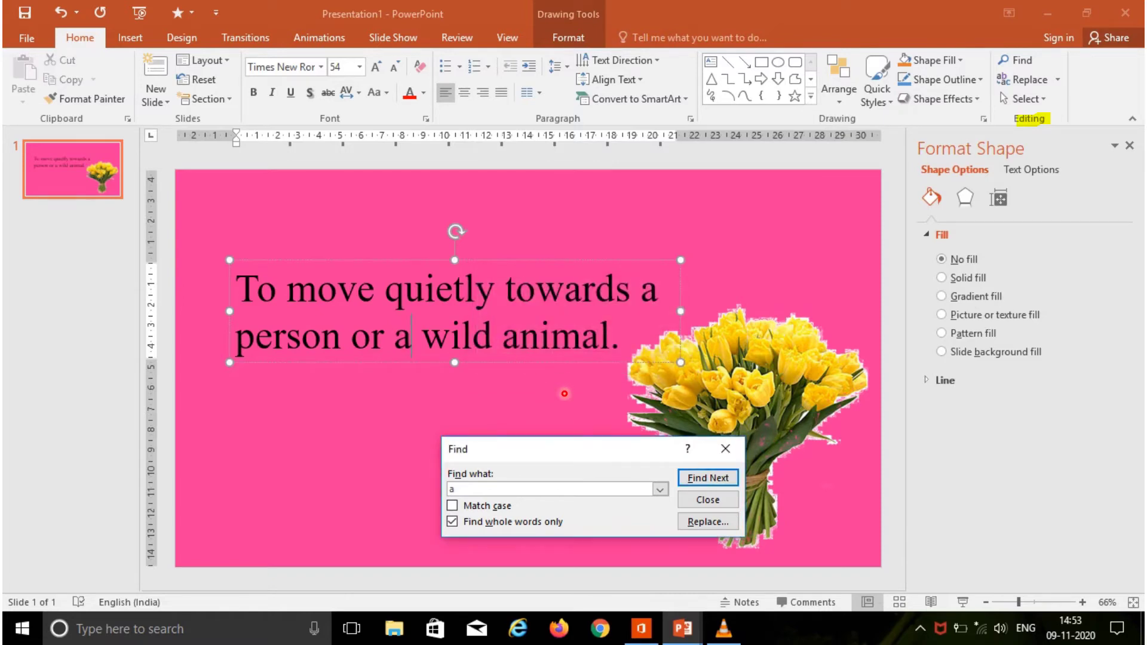
- Turn on Match case, turn off whole words, and step through 'a' matches in animal and towards
key("alt+c")
left_click(489, 519)
key("Return")
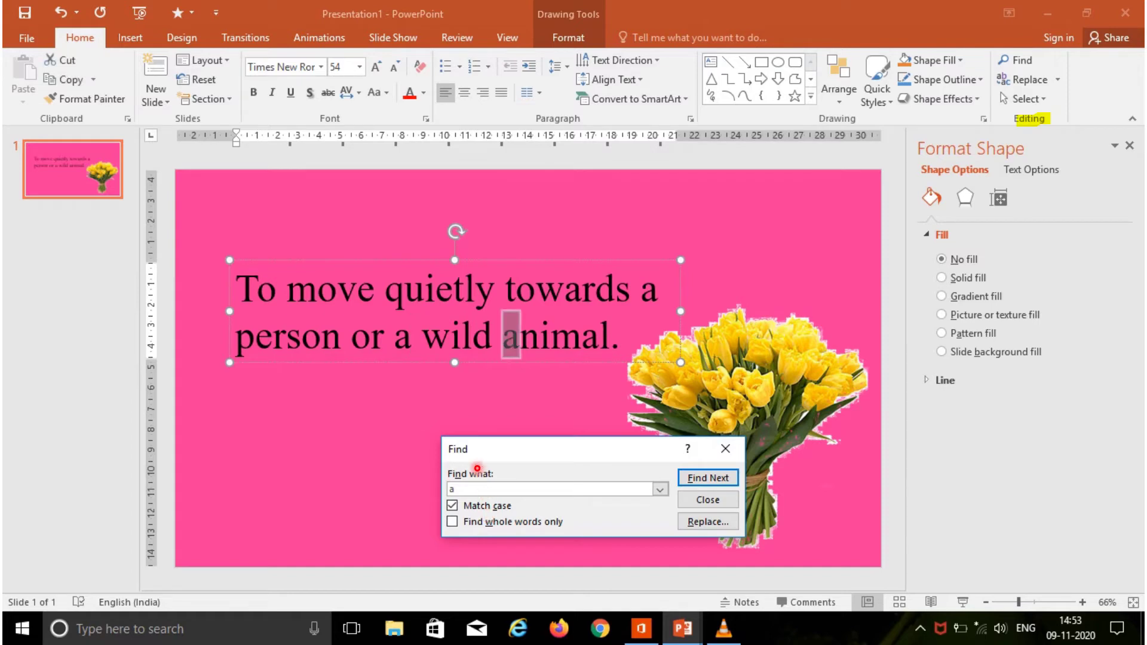
key("Return")
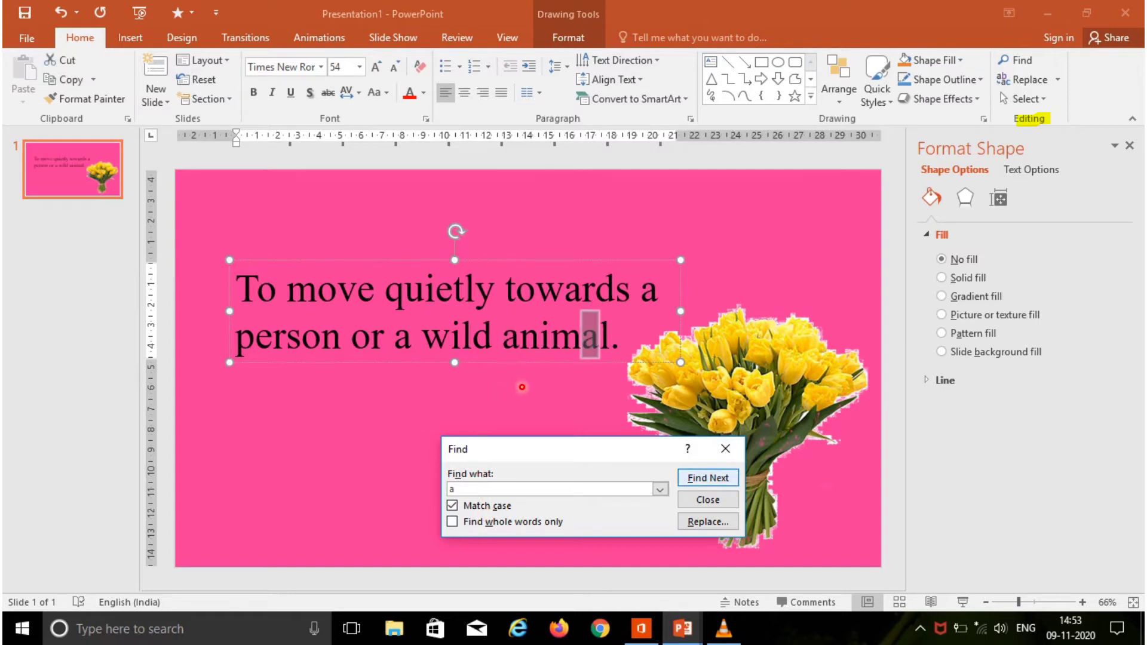
key("Return")
key("Return")
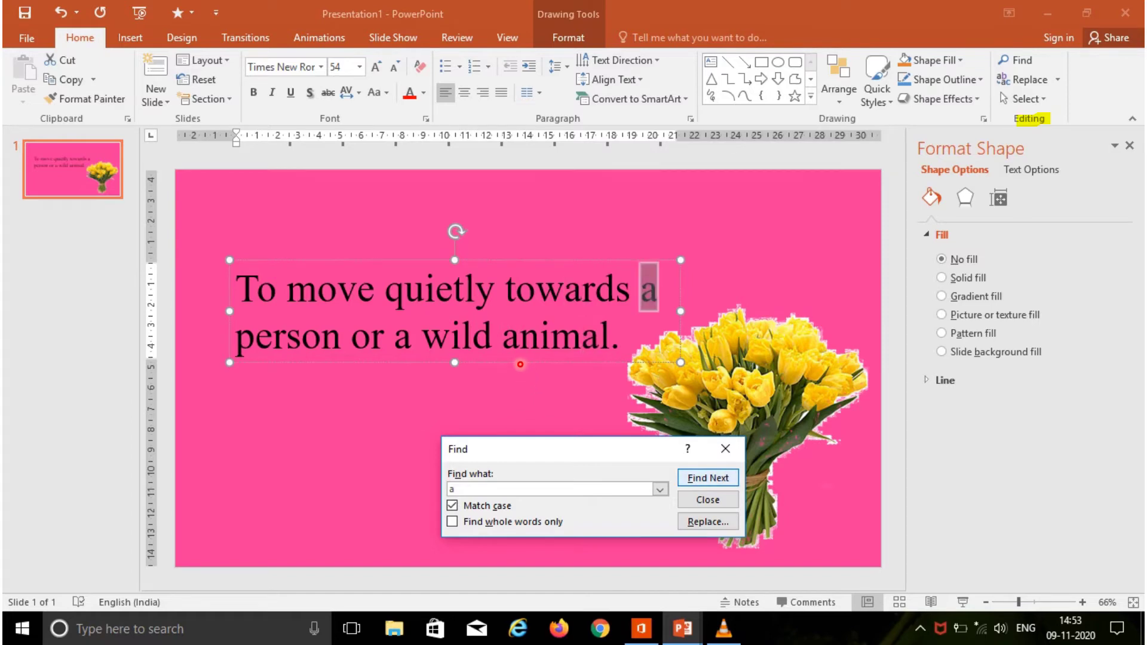
key("Return")
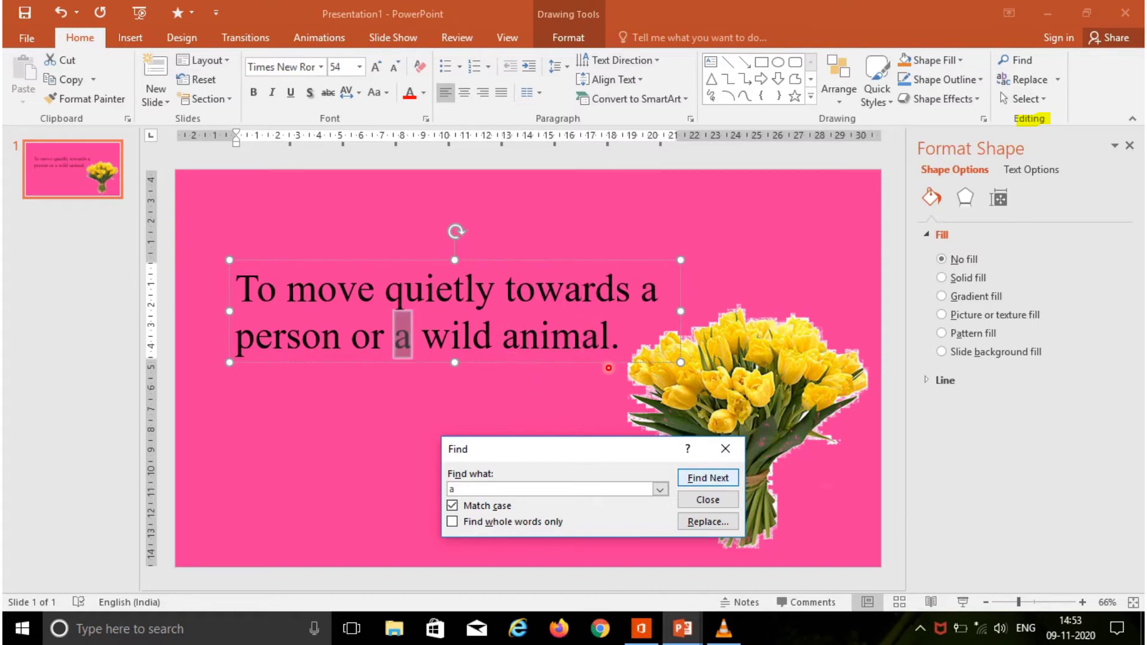